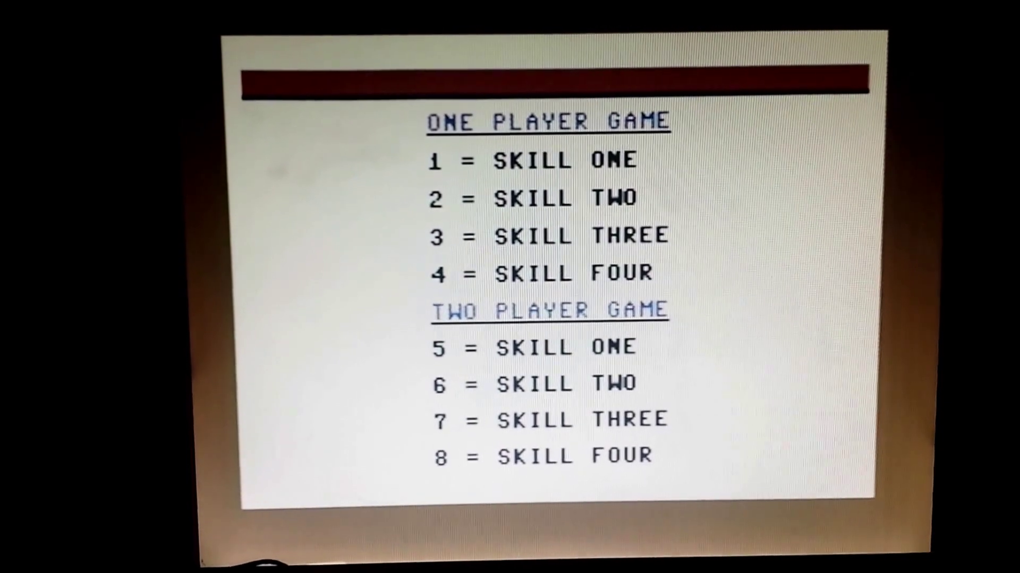
Start a one-player game at skill level 1.
{"action": "key", "text": "1"}
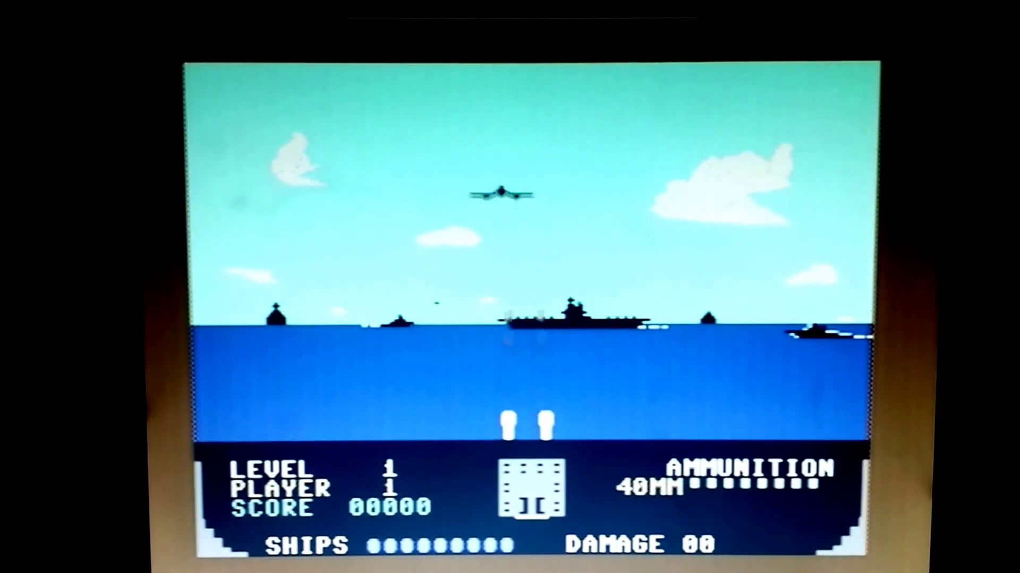
Swing the twin gun left and right, firing shells at the approaching planes.
{"action": "key", "text": "space"}
{"action": "key", "text": "Right"}
{"action": "key", "text": "space"}
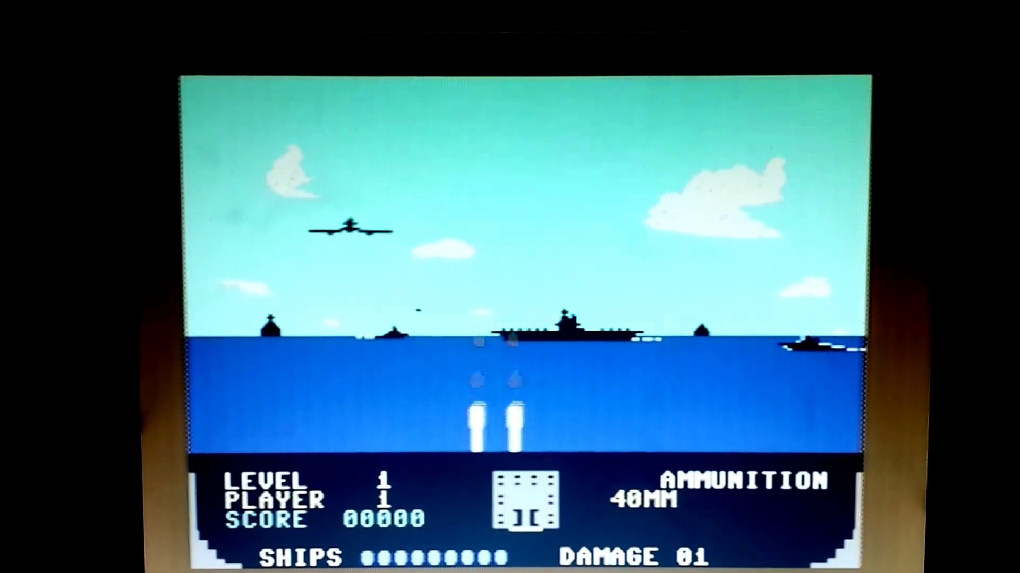
{"action": "key", "text": "Left"}
{"action": "key", "text": "Left"}
{"action": "key", "text": "Left"}
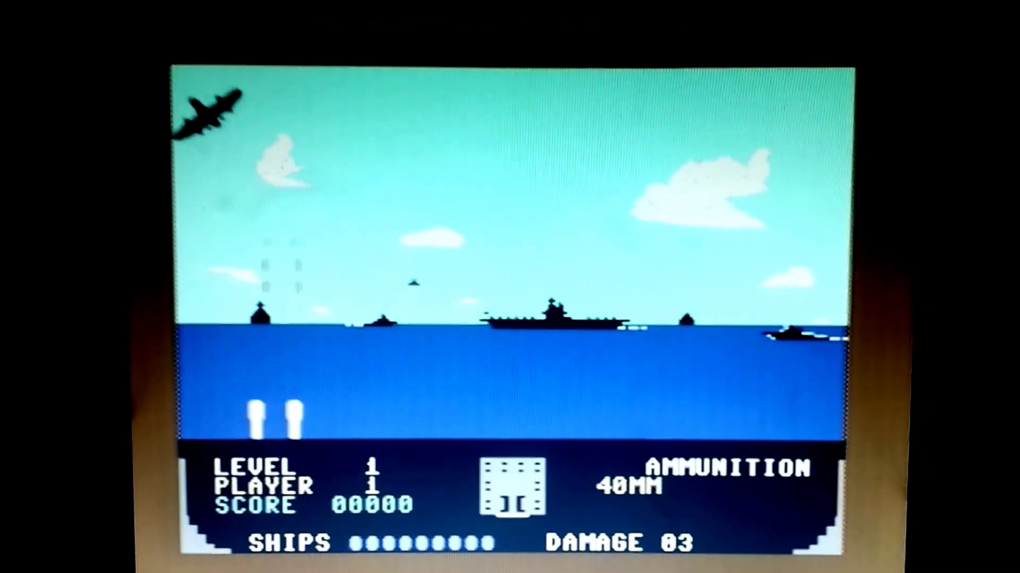
{"action": "key", "text": "Left"}
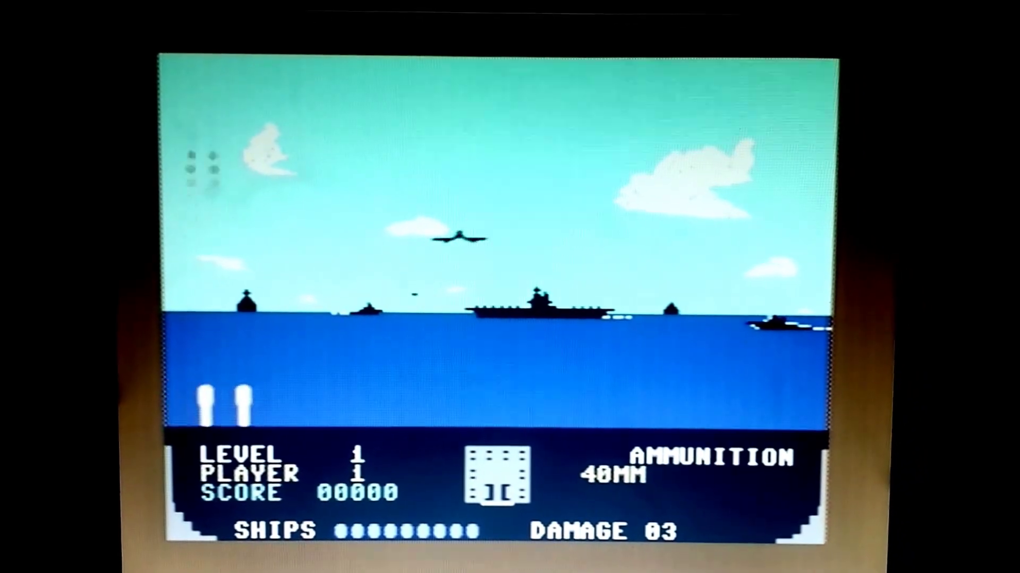
{"action": "key", "text": "Right"}
{"action": "key", "text": "Right"}
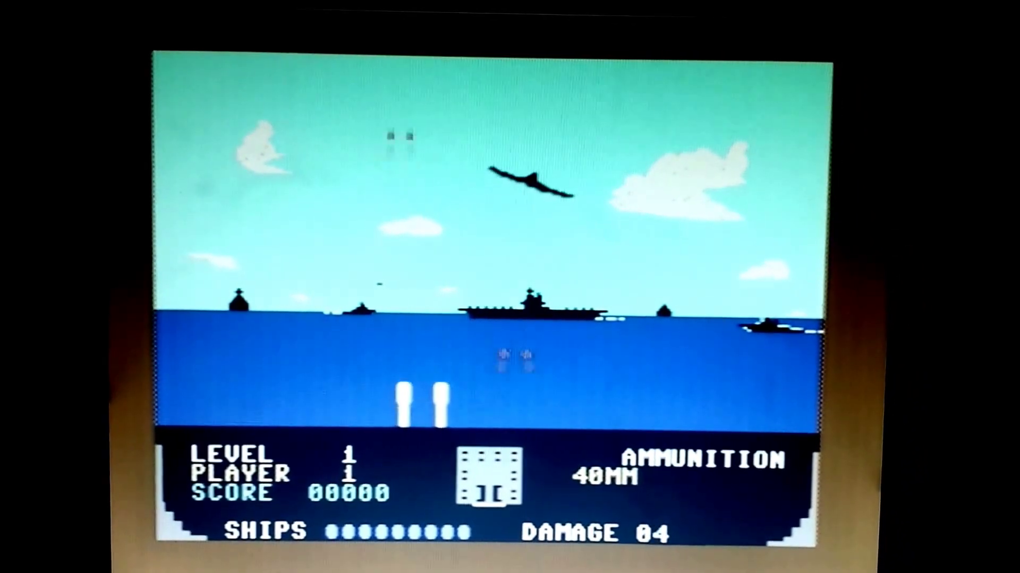
{"action": "key", "text": "Right"}
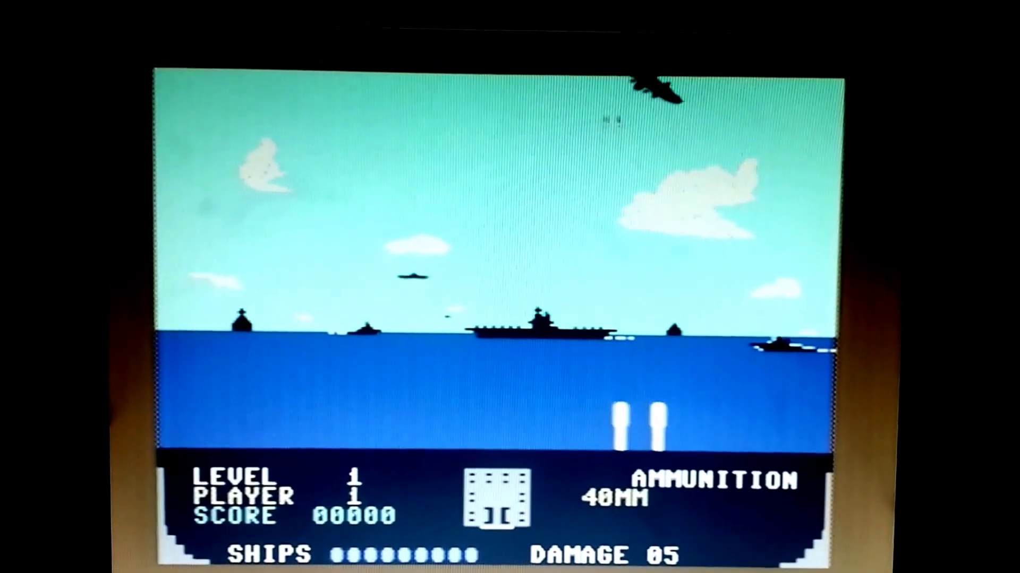
{"action": "key", "text": "Left"}
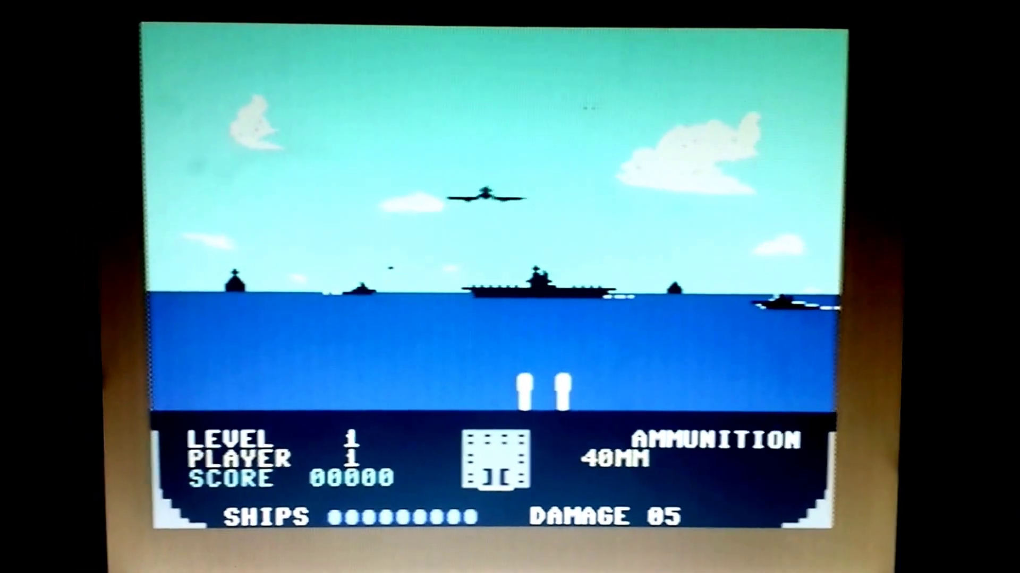
{"action": "key", "text": "Right"}
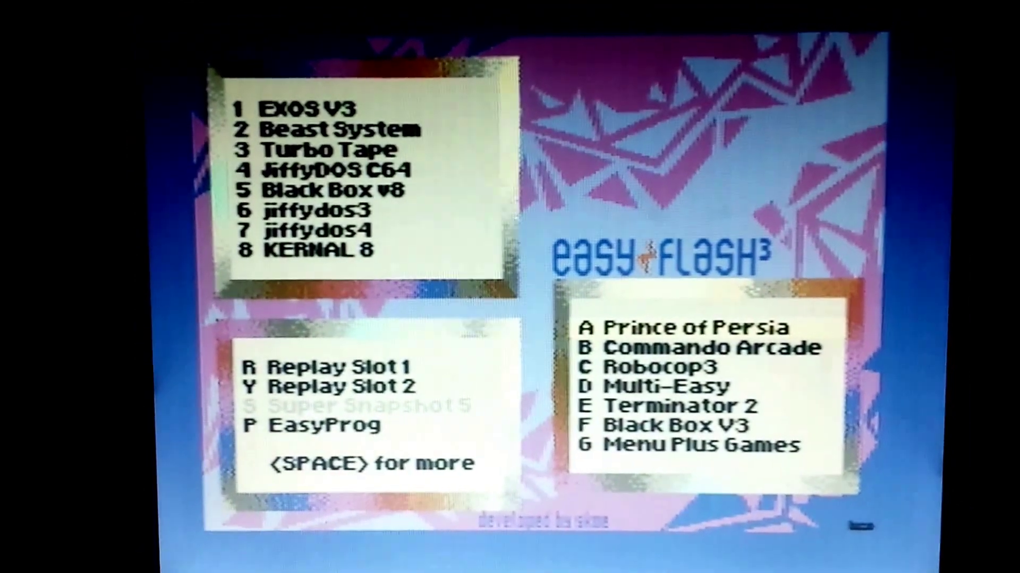
Launch EasyProg from the boot menu and dismiss its version information.
{"action": "key", "text": "p"}
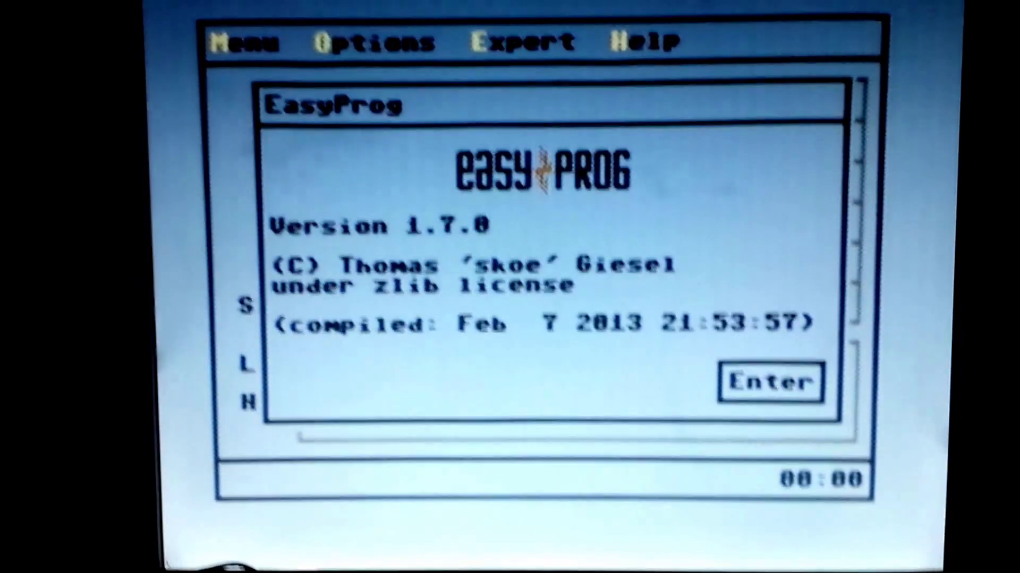
{"action": "key", "text": "Return"}
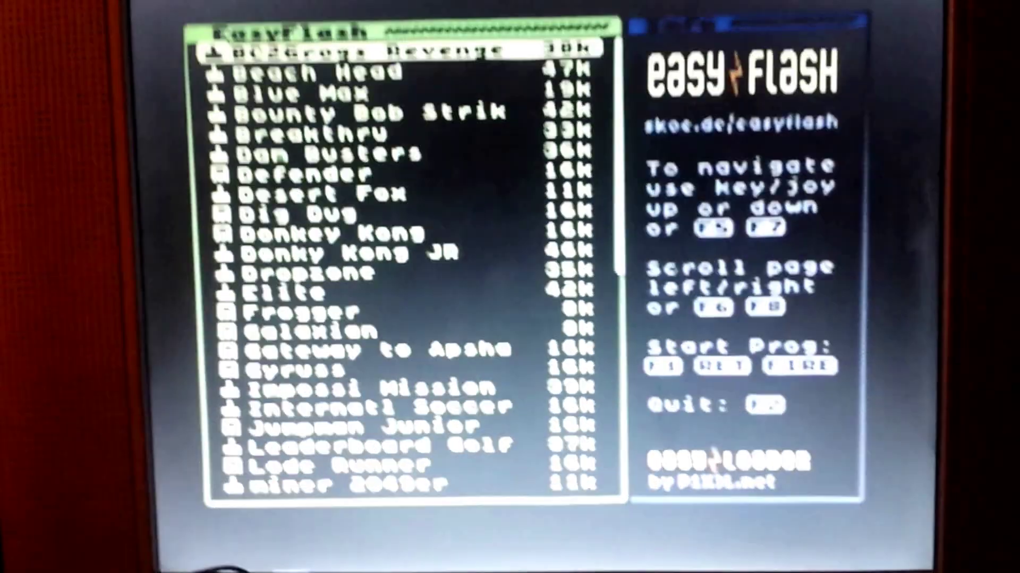
Move down the EasyFlash game list to Beach Head.
{"action": "key", "text": "Down"}
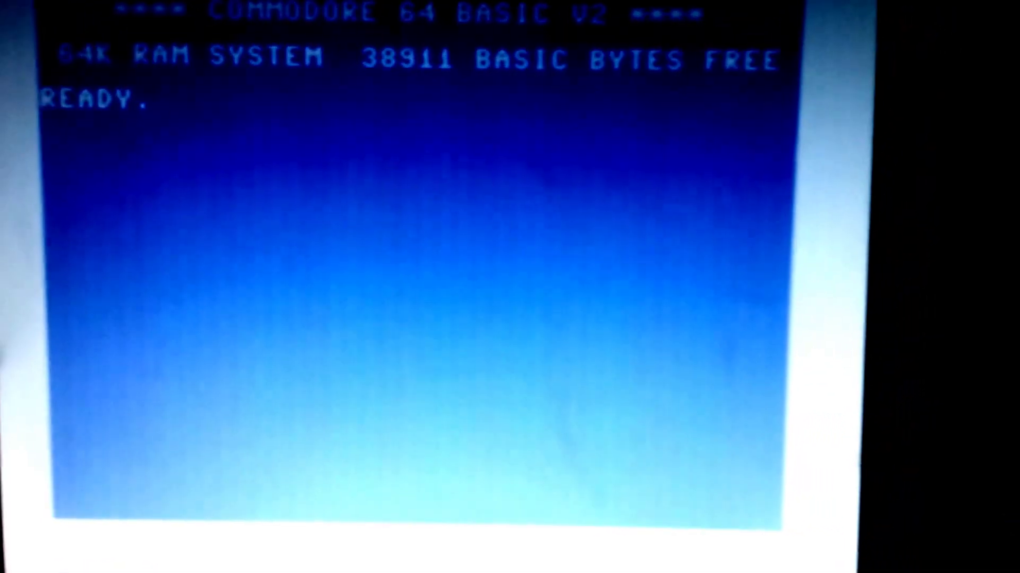
{"action": "type", "text": "LOA"}
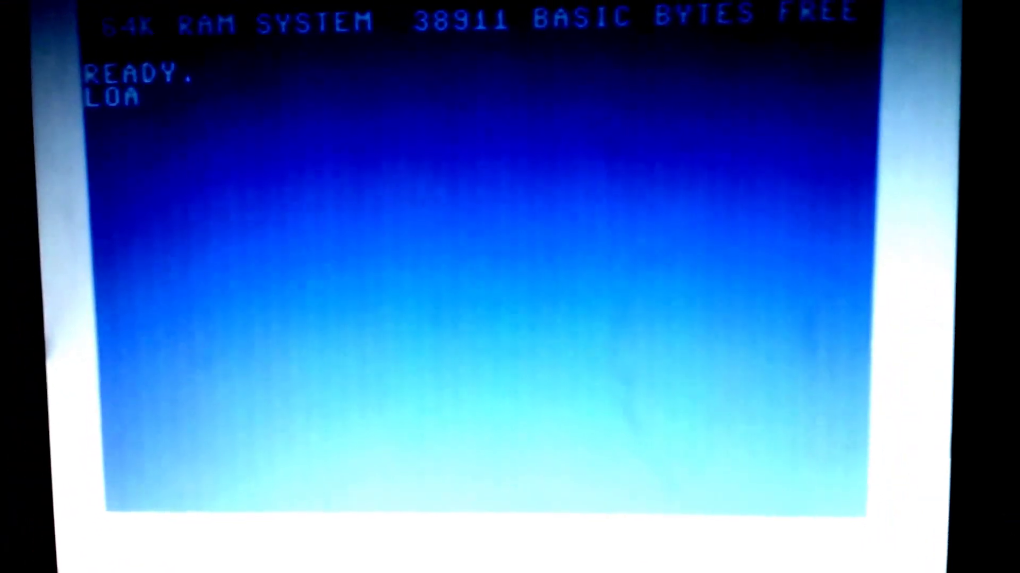
{"action": "type", "text": "D\"*\",9,"}
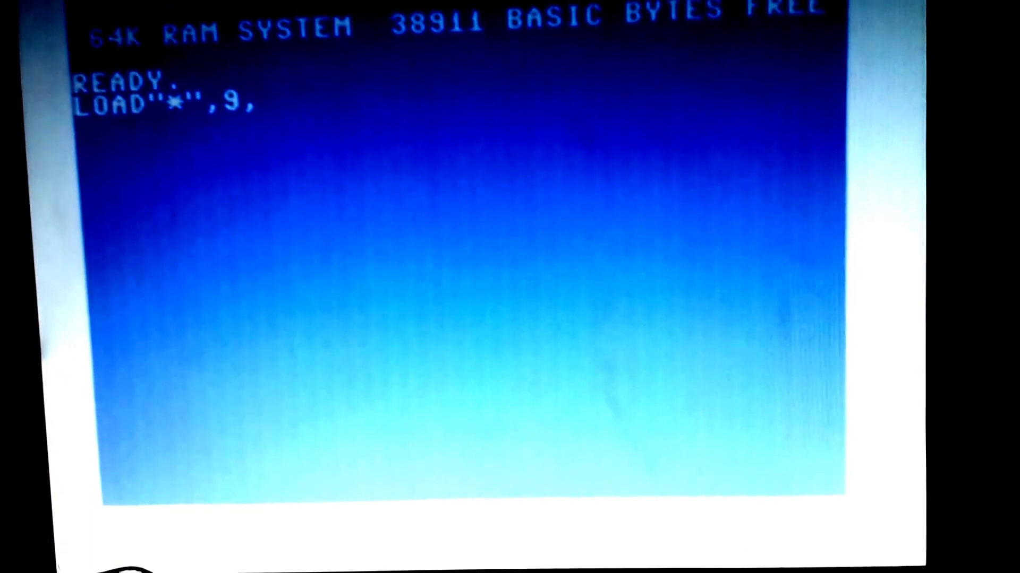
{"action": "type", "text": "1"}
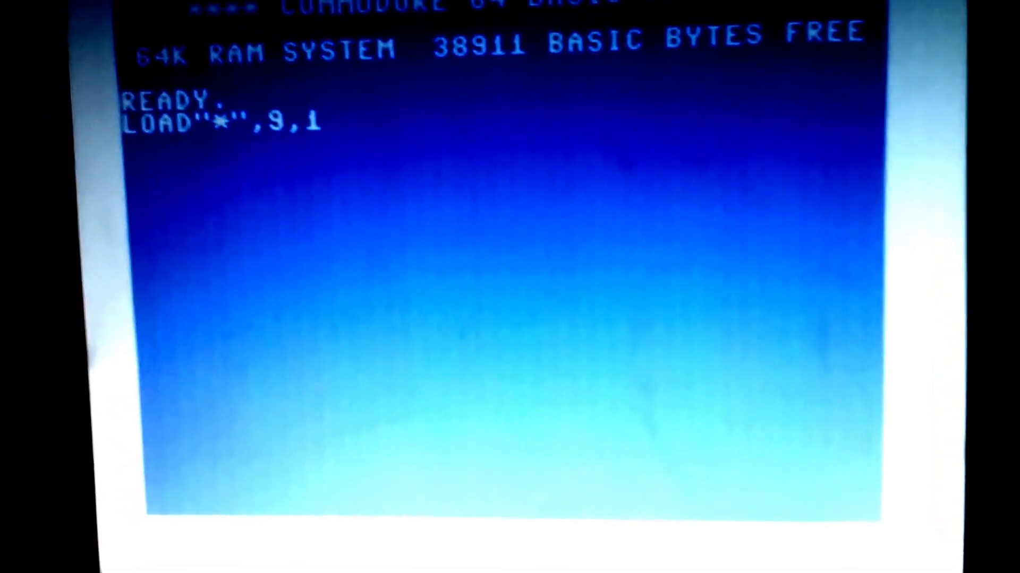
Load the menu from drive 9 with LOAD"*",9,1 and RUN it.
{"action": "key", "text": "Return"}
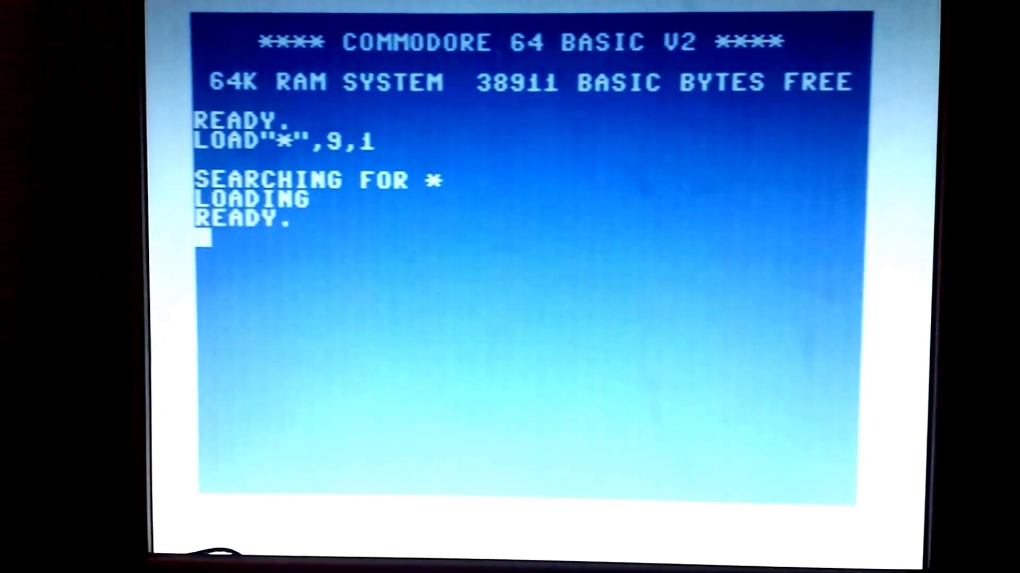
{"action": "type", "text": "R"}
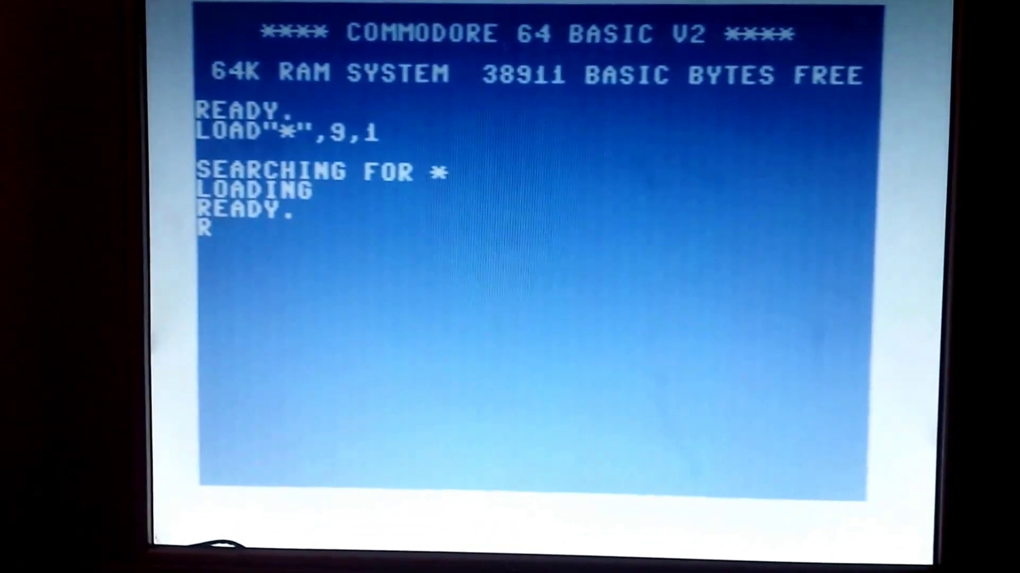
{"action": "type", "text": "UN"}
{"action": "key", "text": "Return"}
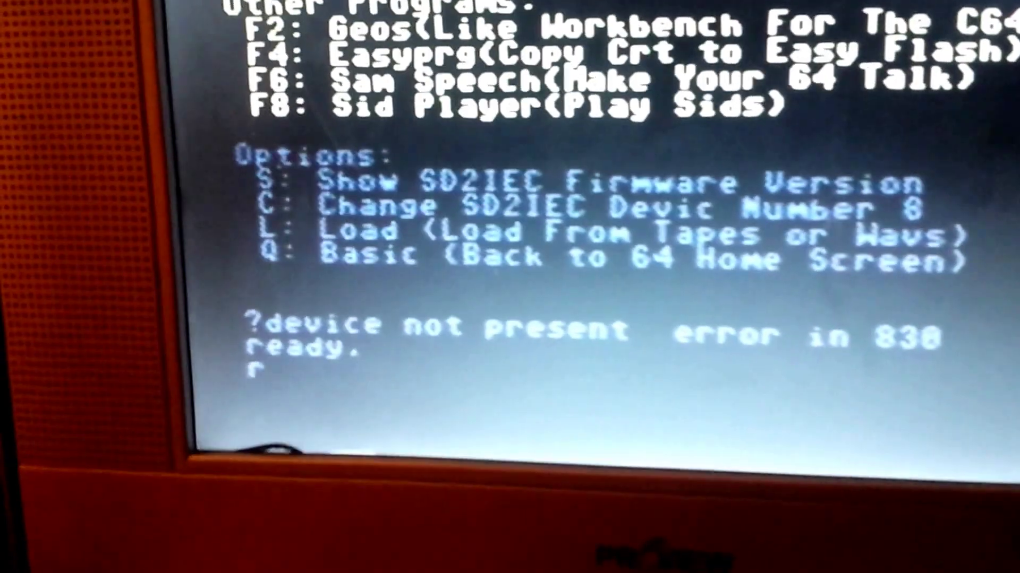
{"action": "type", "text": "un"}
Rerun the menu program and set the SD2IEC device number to 9.
{"action": "key", "text": "Return"}
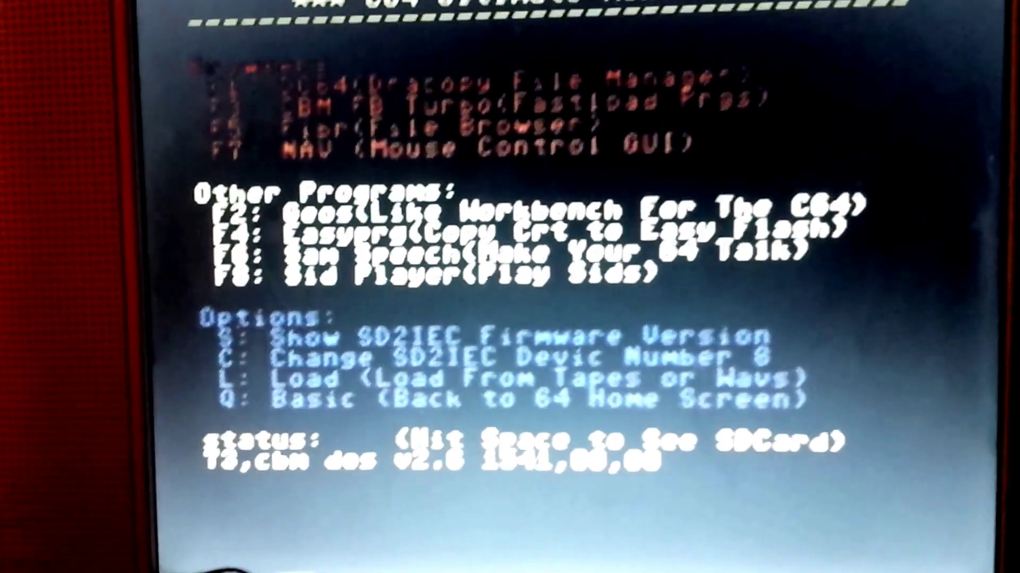
{"action": "key", "text": "c"}
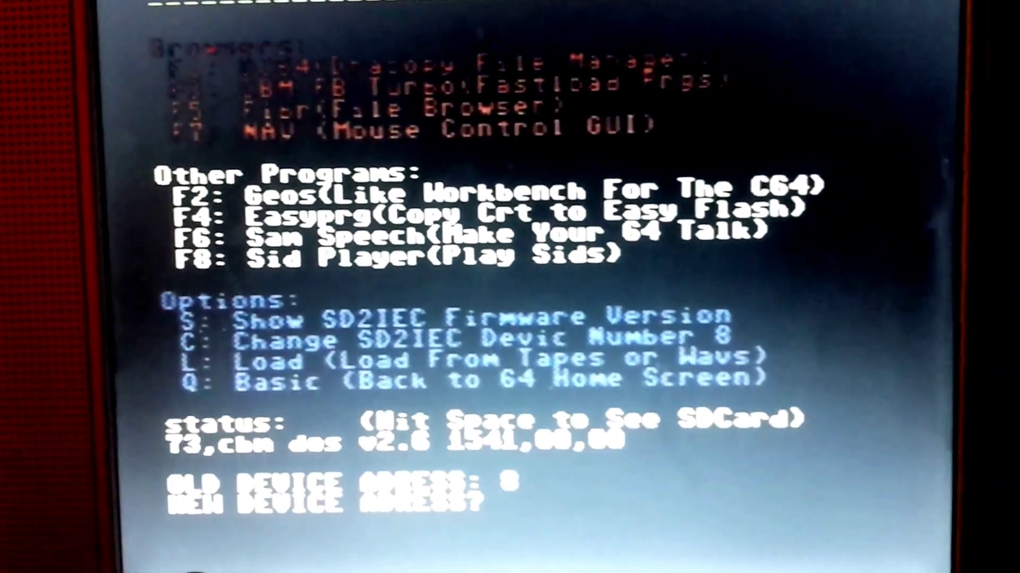
{"action": "type", "text": "9"}
{"action": "key", "text": "Return"}
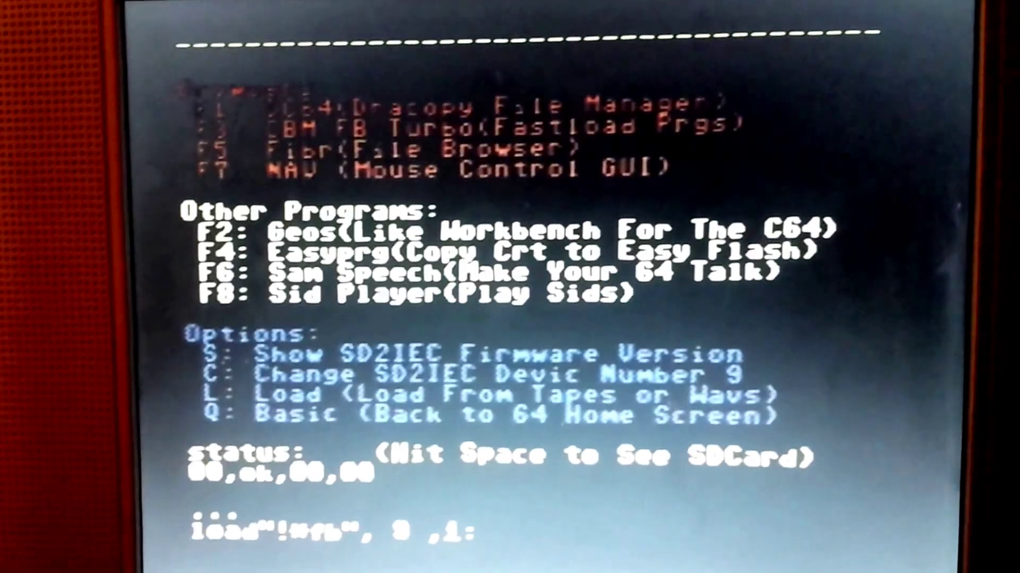
Load the file browser from drive 9 and scroll through the menuapps listing.
{"action": "key", "text": "Return"}
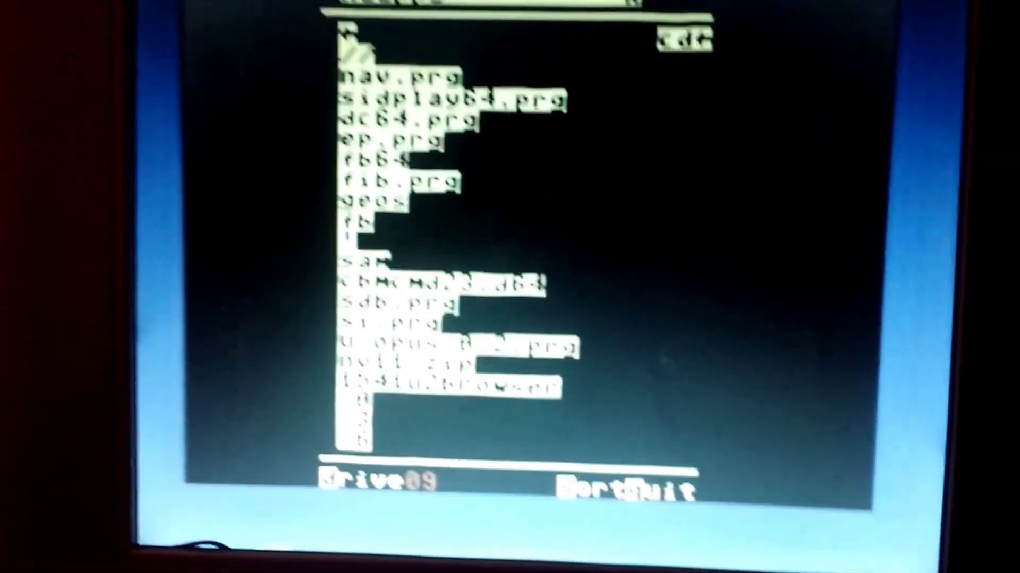
{"action": "key", "text": "Down"}
{"action": "key", "text": "Down"}
{"action": "key", "text": "Down"}
{"action": "key", "text": "Down"}
{"action": "key", "text": "Down"}
{"action": "key", "text": "Down"}
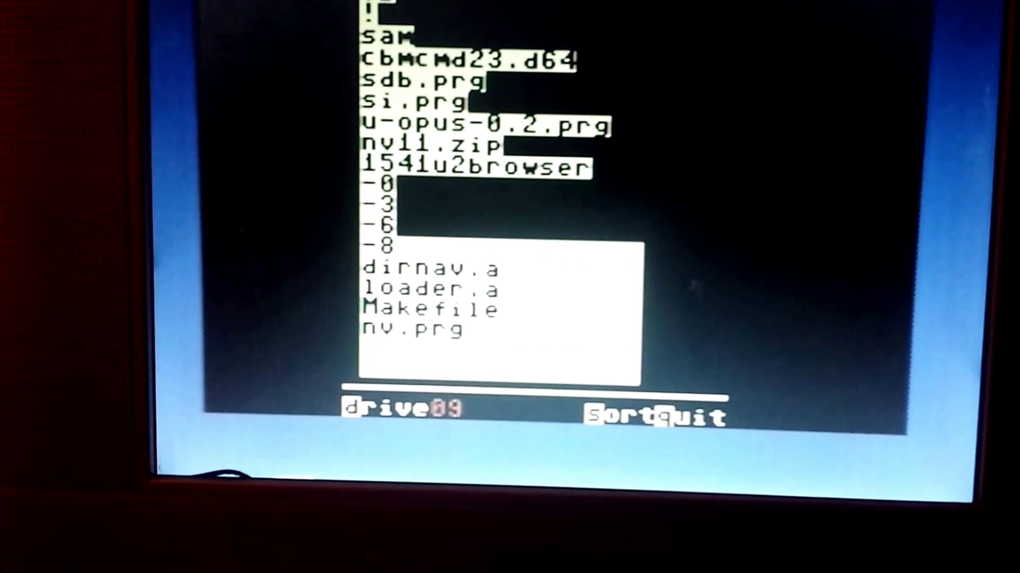
{"action": "key", "text": "Down"}
{"action": "key", "text": "Down"}
{"action": "key", "text": "Down"}
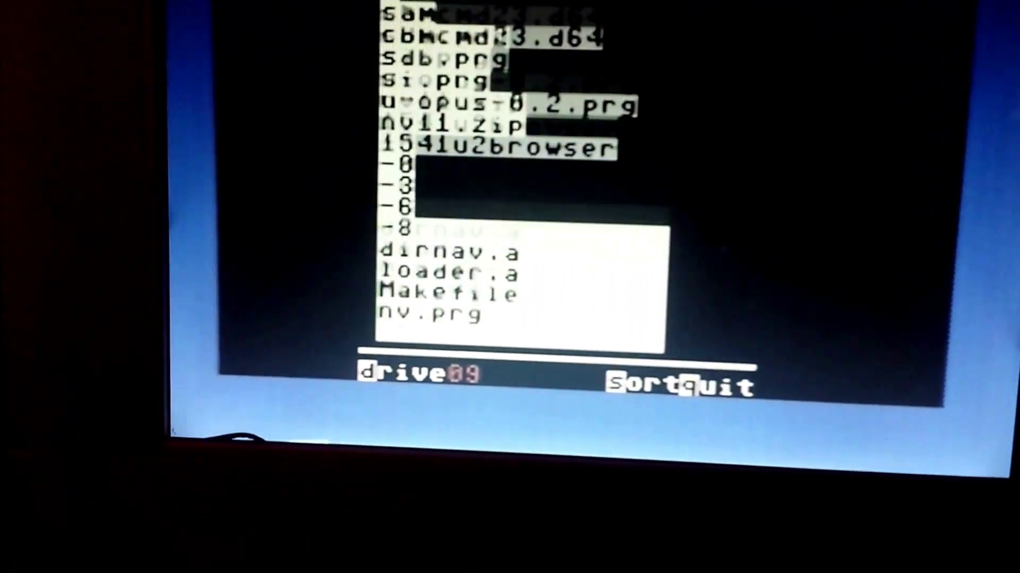
{"action": "key", "text": "Up"}
{"action": "key", "text": "Up"}
{"action": "key", "text": "Up"}
{"action": "key", "text": "Up"}
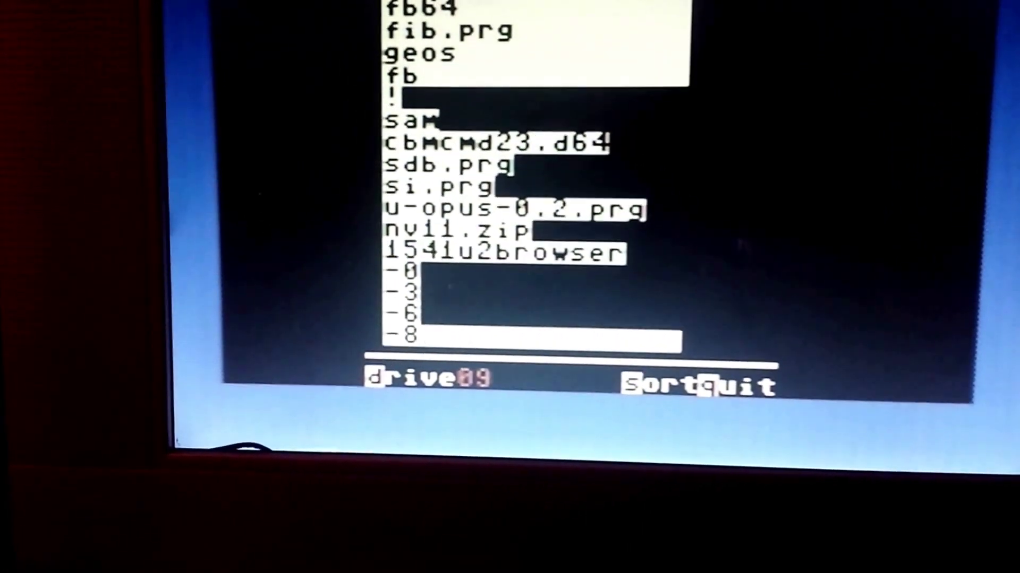
{"action": "key", "text": "Up"}
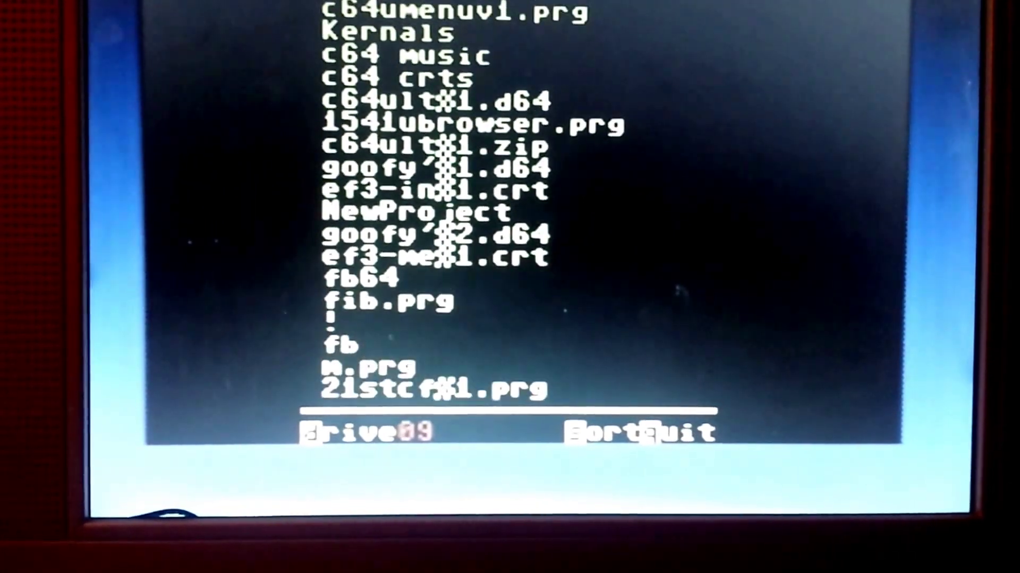
{"action": "key", "text": "Up"}
{"action": "key", "text": "Up"}
{"action": "key", "text": "Up"}
{"action": "key", "text": "Up"}
{"action": "key", "text": "Up"}
{"action": "key", "text": "Up"}
{"action": "key", "text": "Up"}
{"action": "key", "text": "Up"}
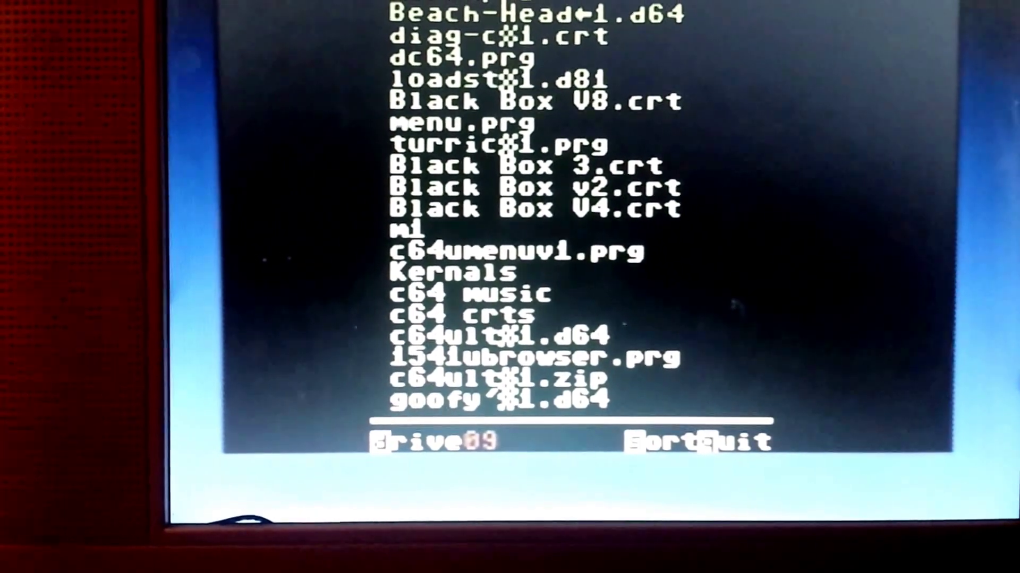
{"action": "key", "text": "Up"}
{"action": "key", "text": "Up"}
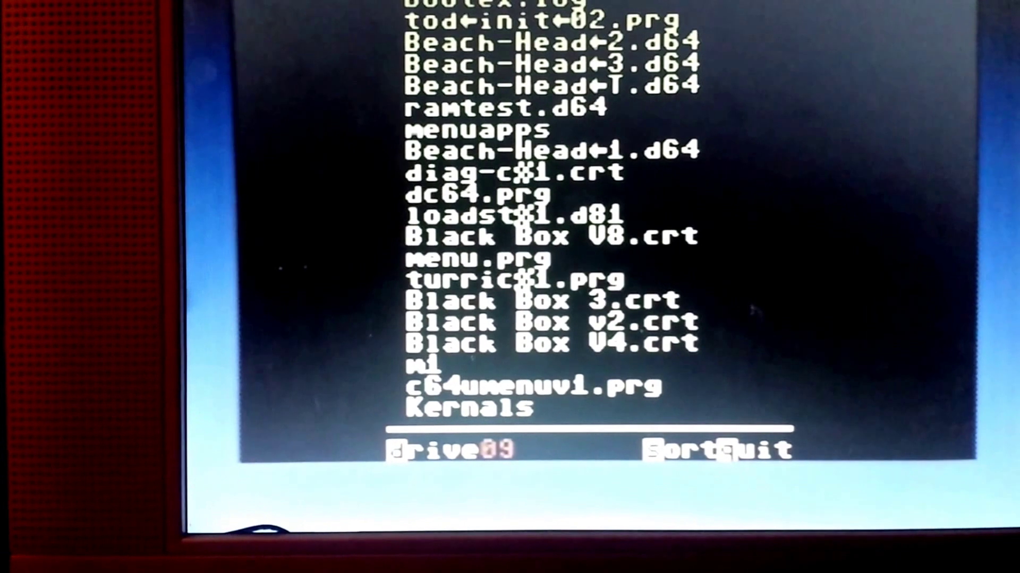
{"action": "key", "text": "Up"}
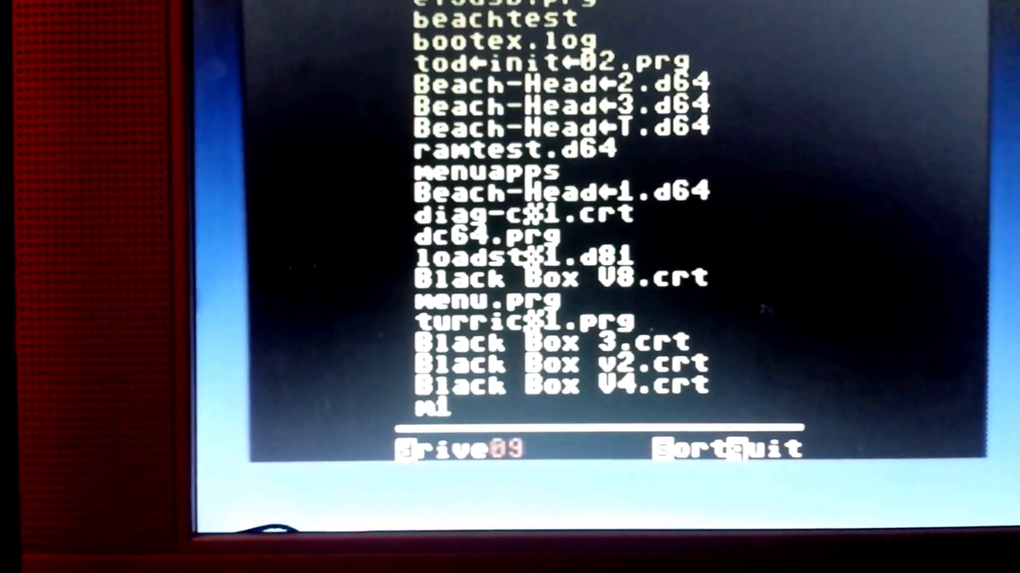
{"action": "key", "text": "Up"}
{"action": "key", "text": "Up"}
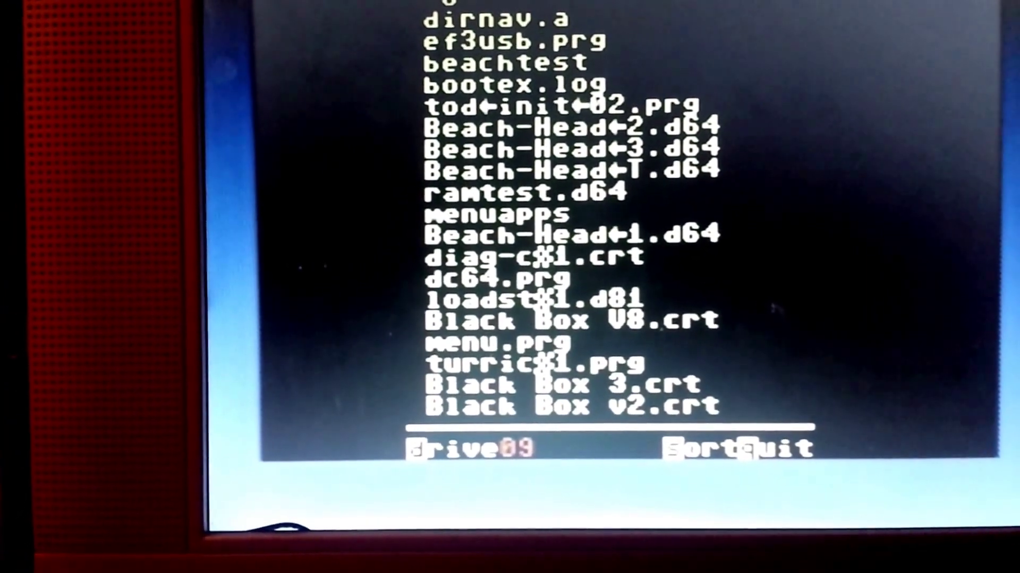
{"action": "key", "text": "Up"}
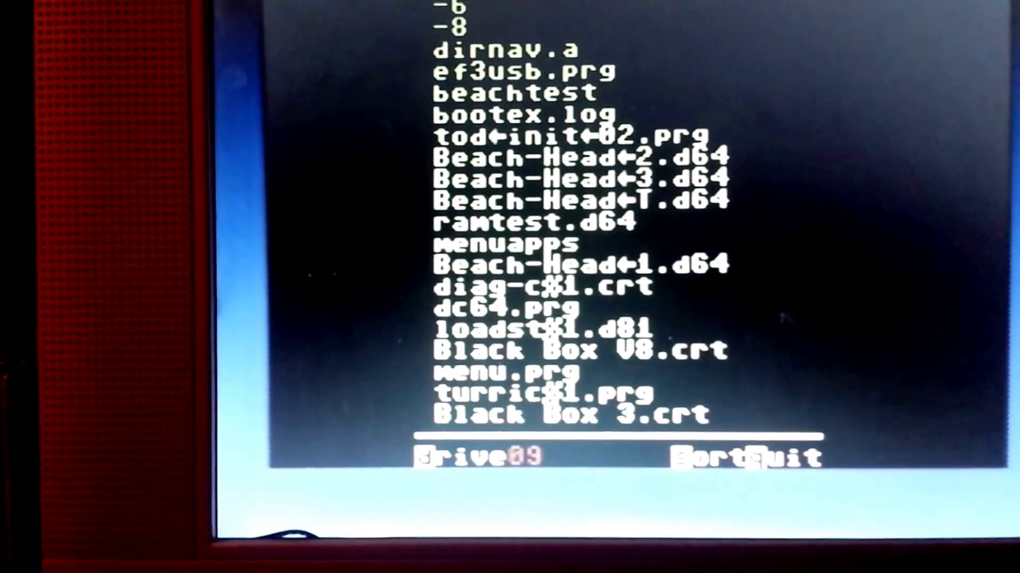
{"action": "key", "text": "Up"}
{"action": "key", "text": "Up"}
{"action": "key", "text": "Up"}
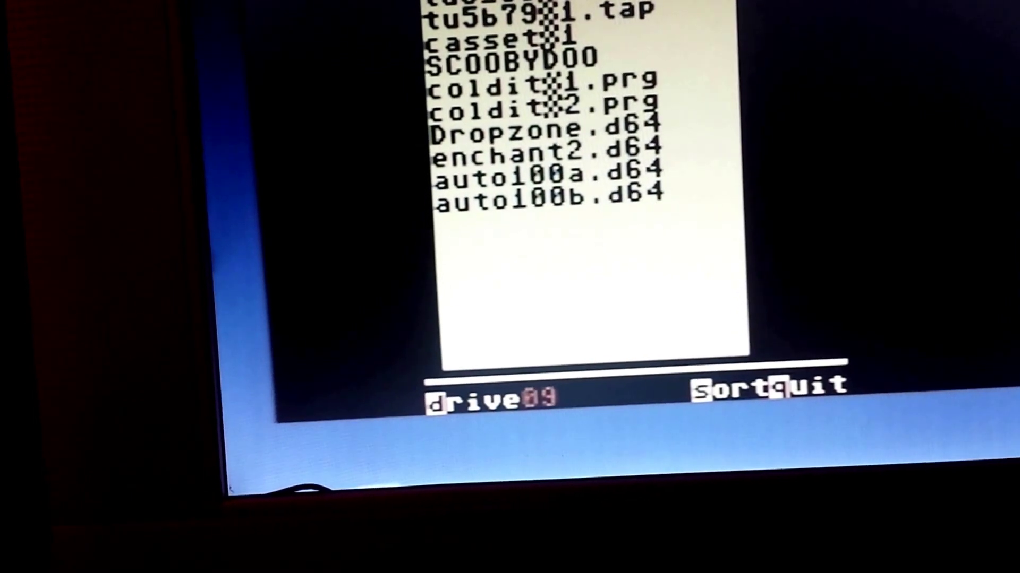
{"action": "key", "text": "Up"}
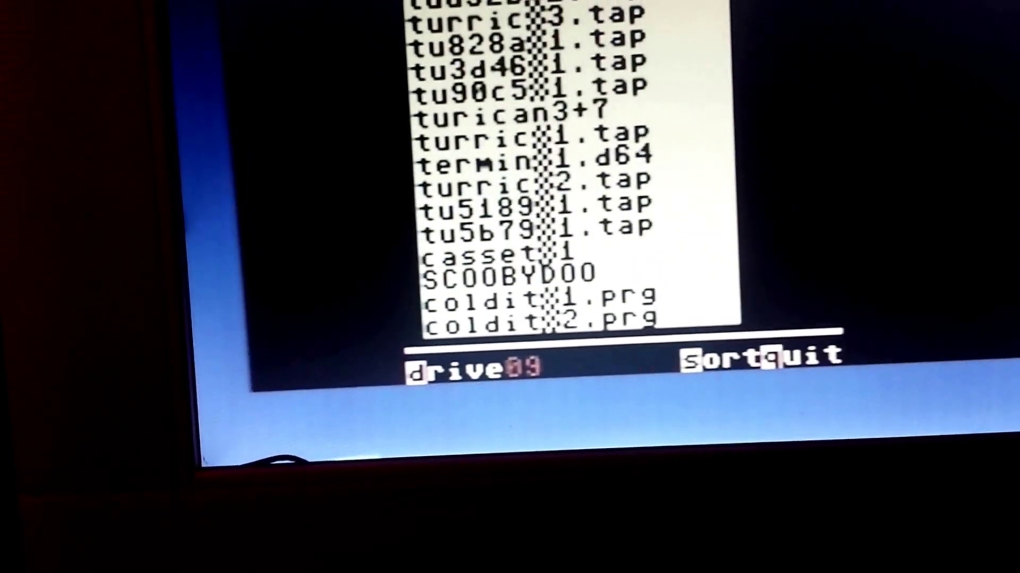
{"action": "key", "text": "Up"}
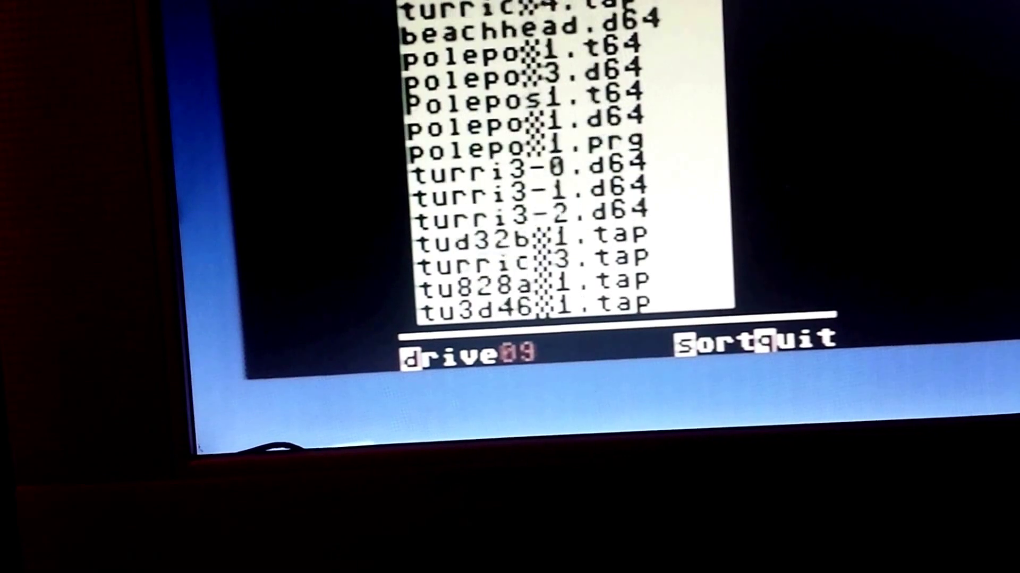
{"action": "key", "text": "Up"}
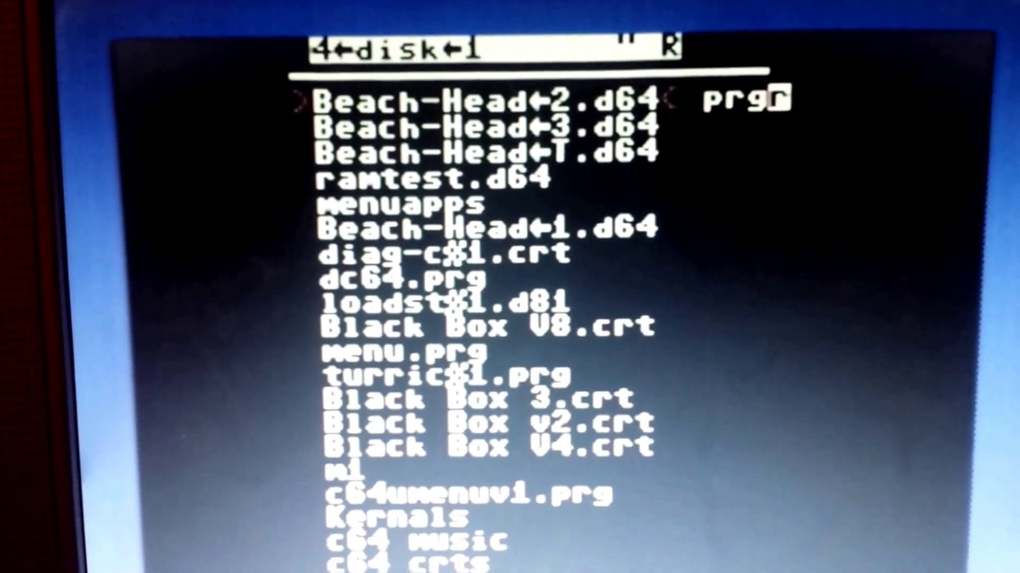
Move the selection back up to tod←init←02.prg.
{"action": "key", "text": "Up"}
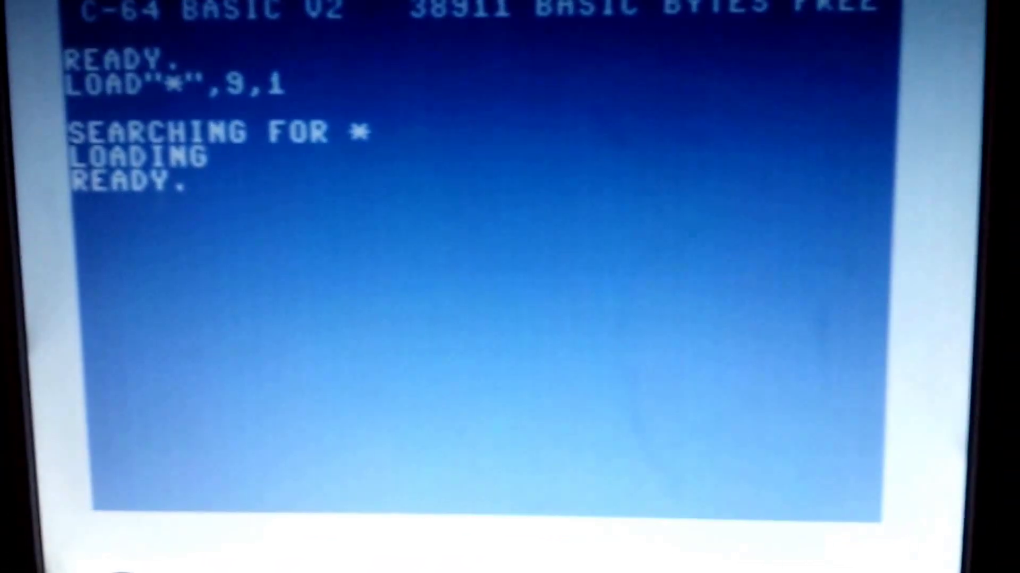
{"action": "type", "text": "RU"}
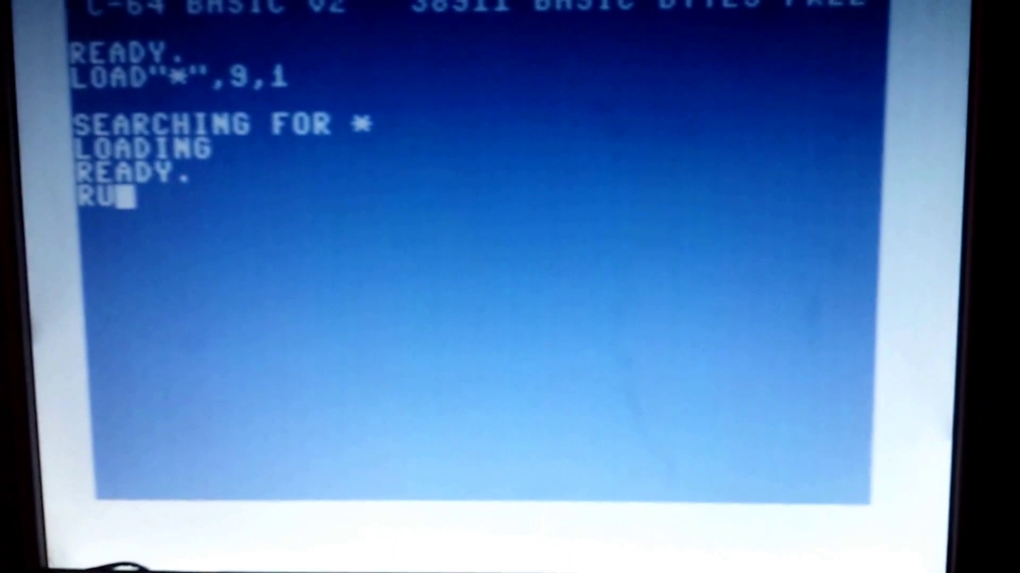
{"action": "type", "text": "N"}
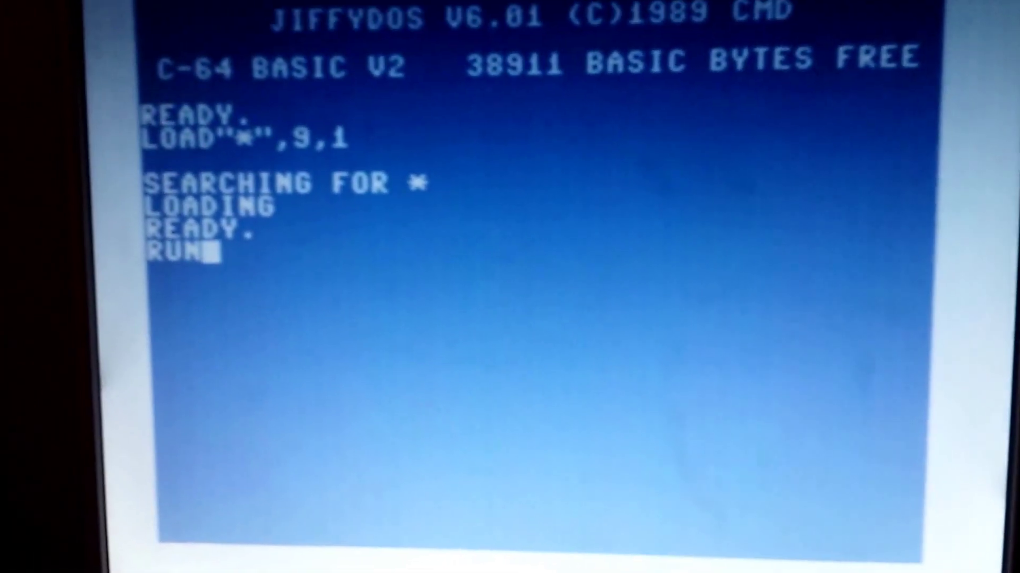
Run the menu, set the SD2IEC device number to 9, and dismiss the status message.
{"action": "key", "text": "Return"}
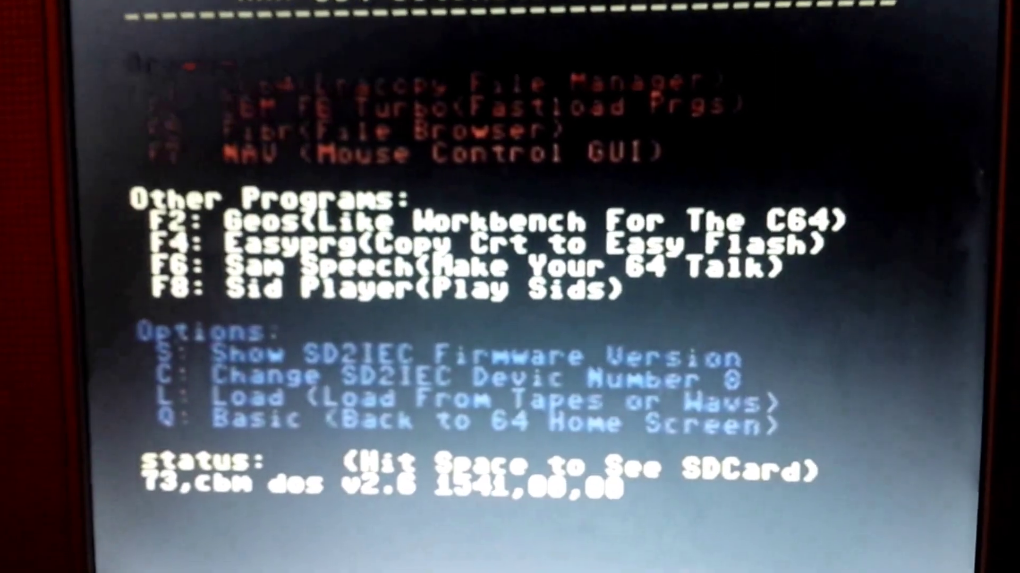
{"action": "key", "text": "c"}
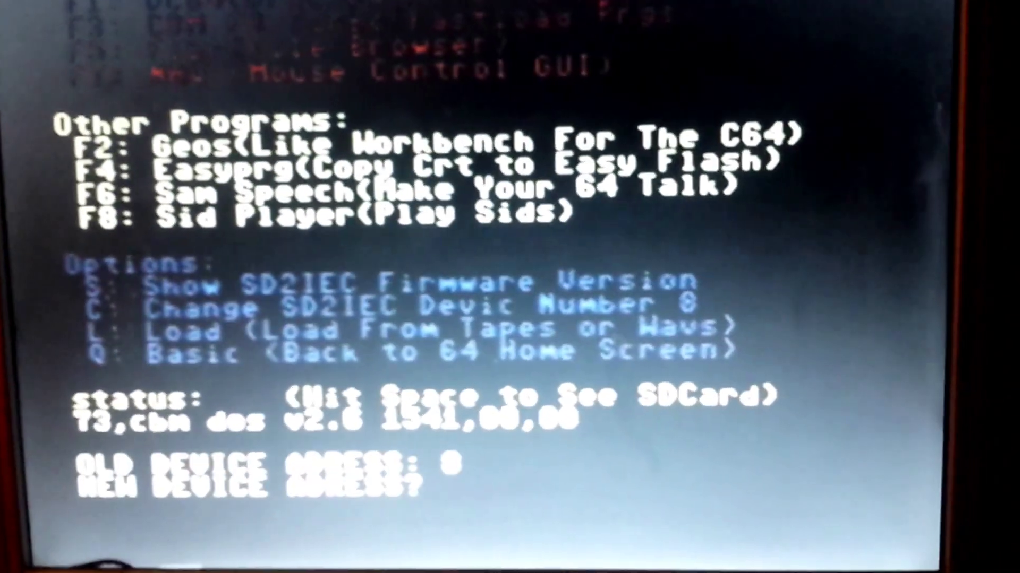
{"action": "type", "text": "9"}
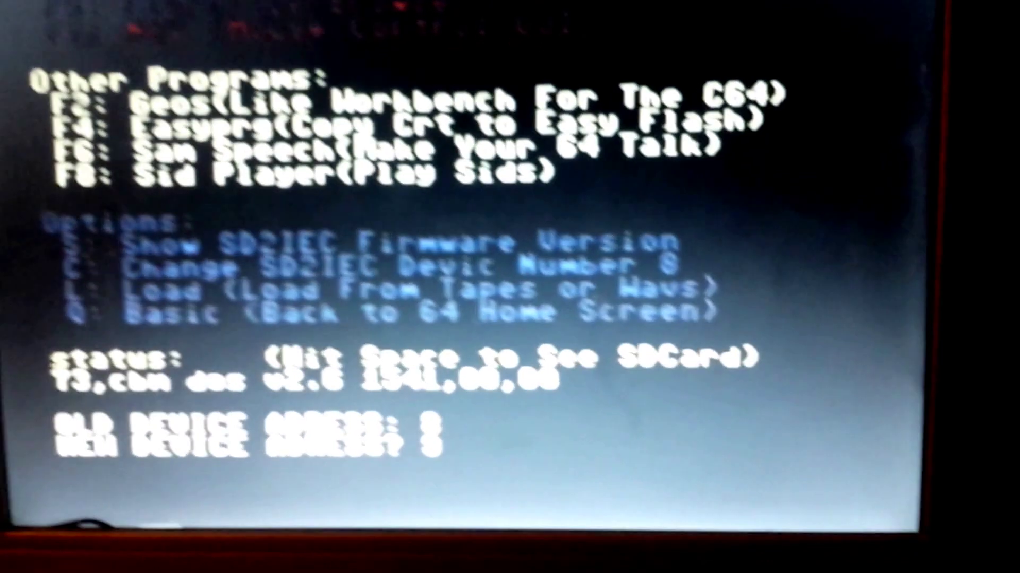
{"action": "key", "text": "Return"}
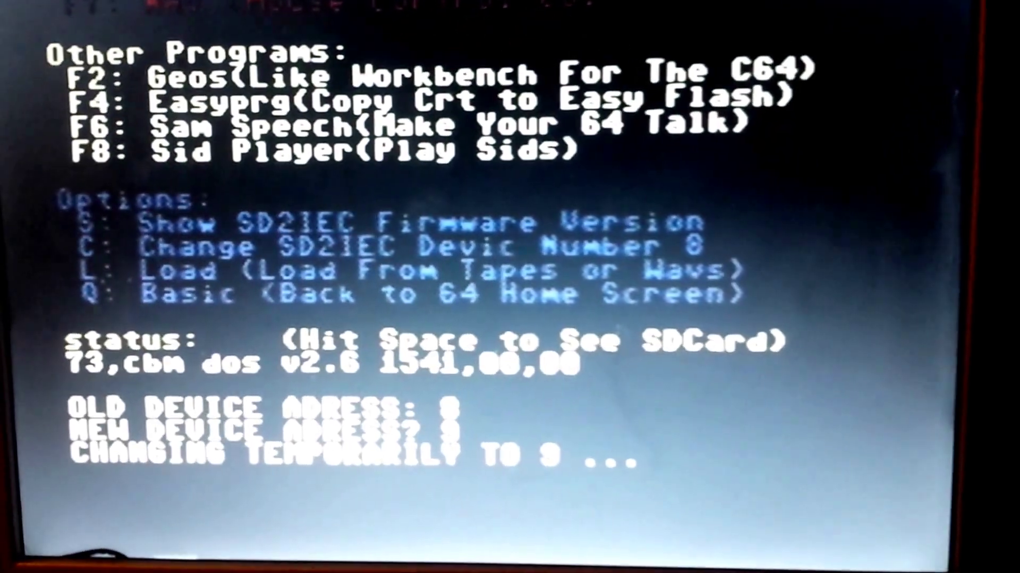
{"action": "key", "text": "space"}
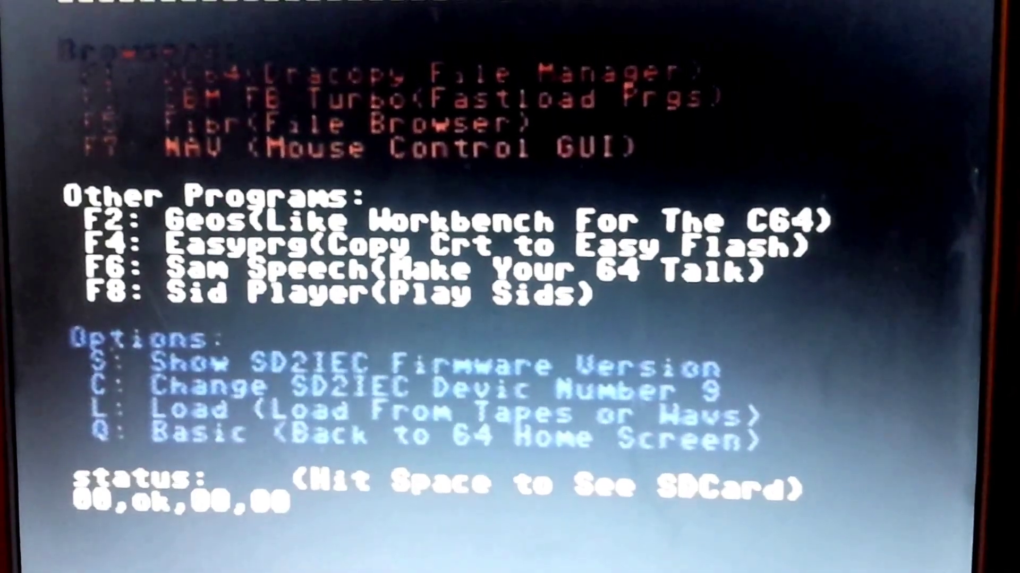
Open the file browser from drive 9, leave menuapps, and run tod←init←02.prg.
{"action": "key", "text": "F5"}
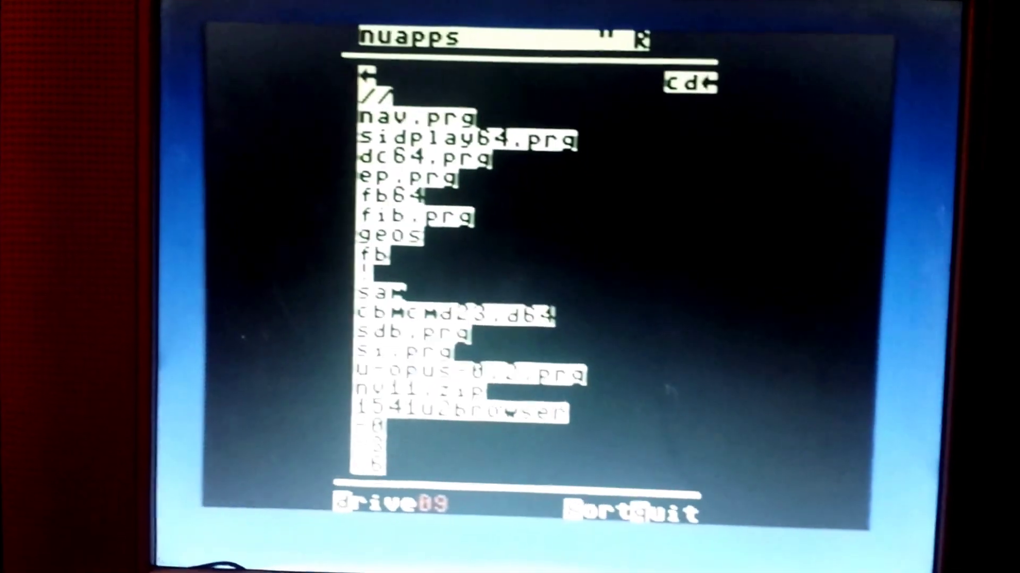
{"action": "key", "text": "Return"}
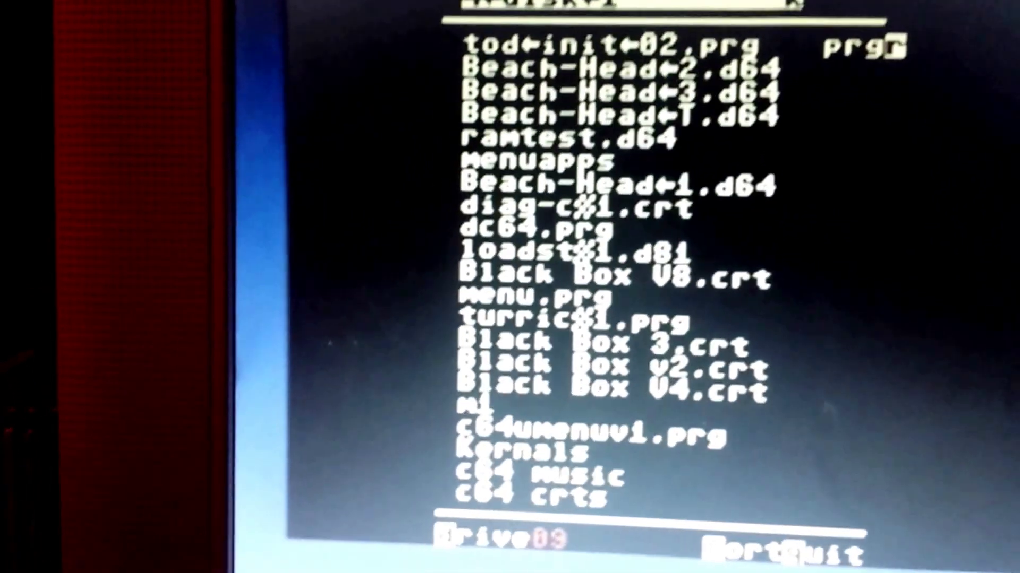
{"action": "key", "text": "Return"}
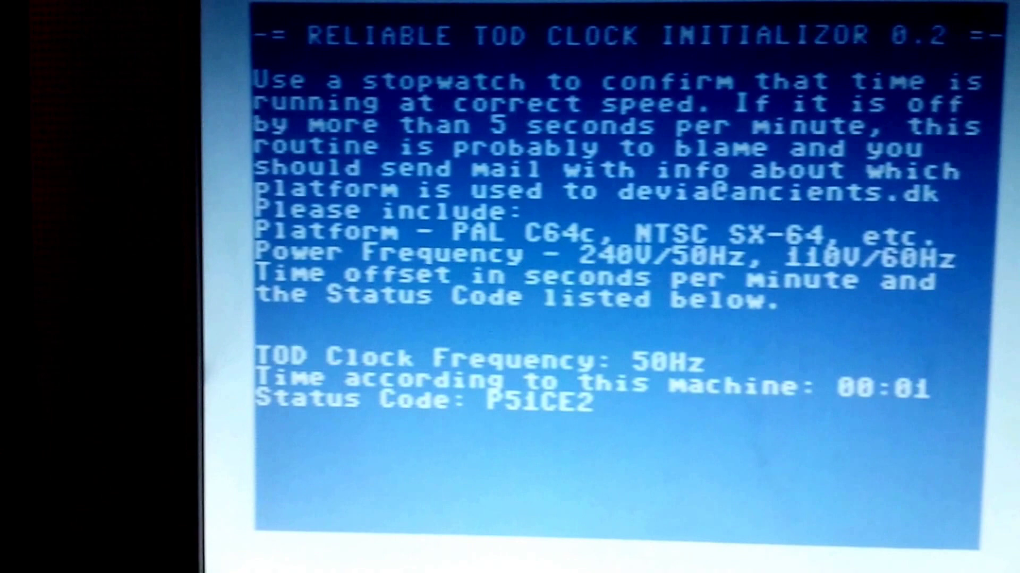